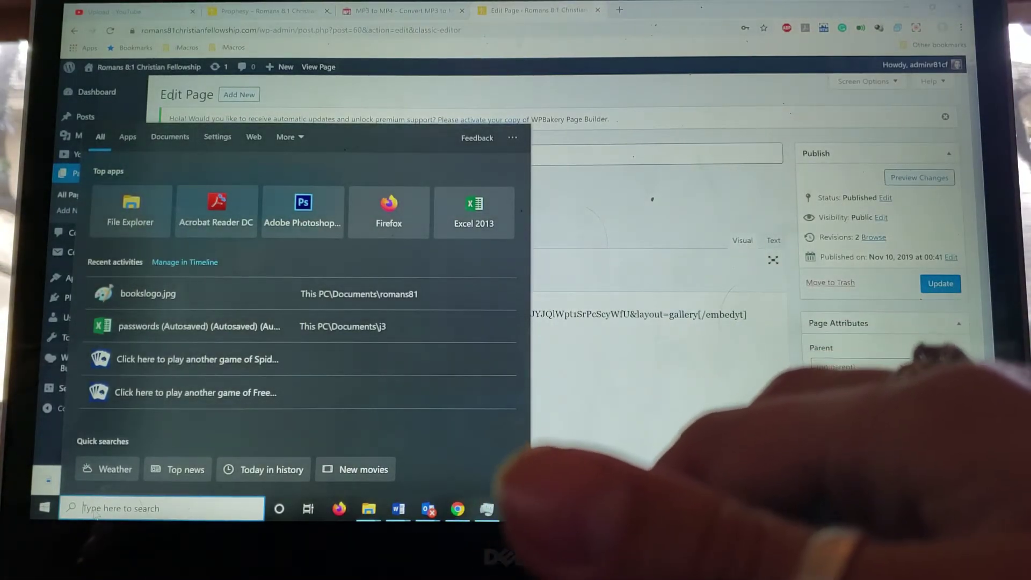
type("p")
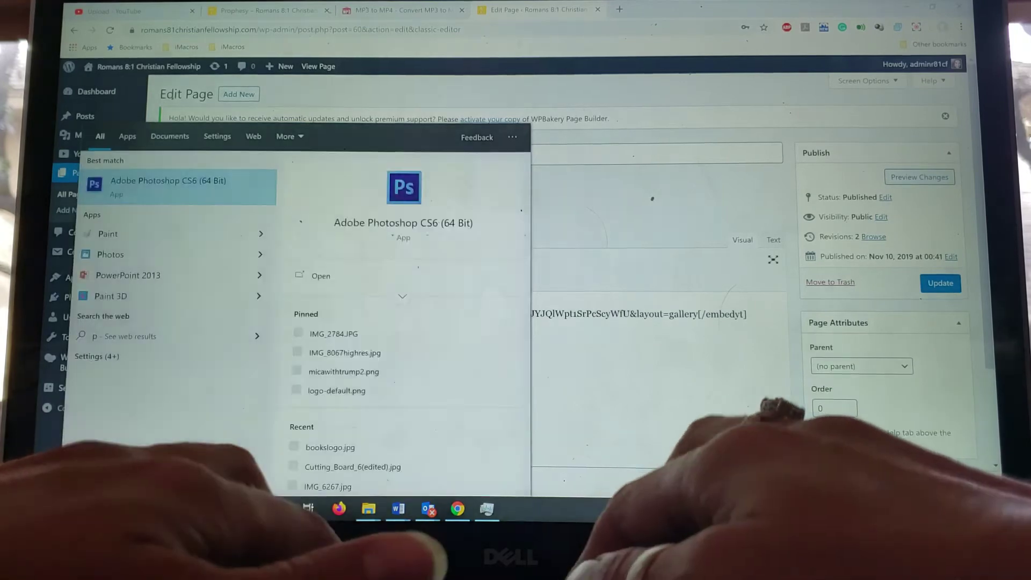
type("aint")
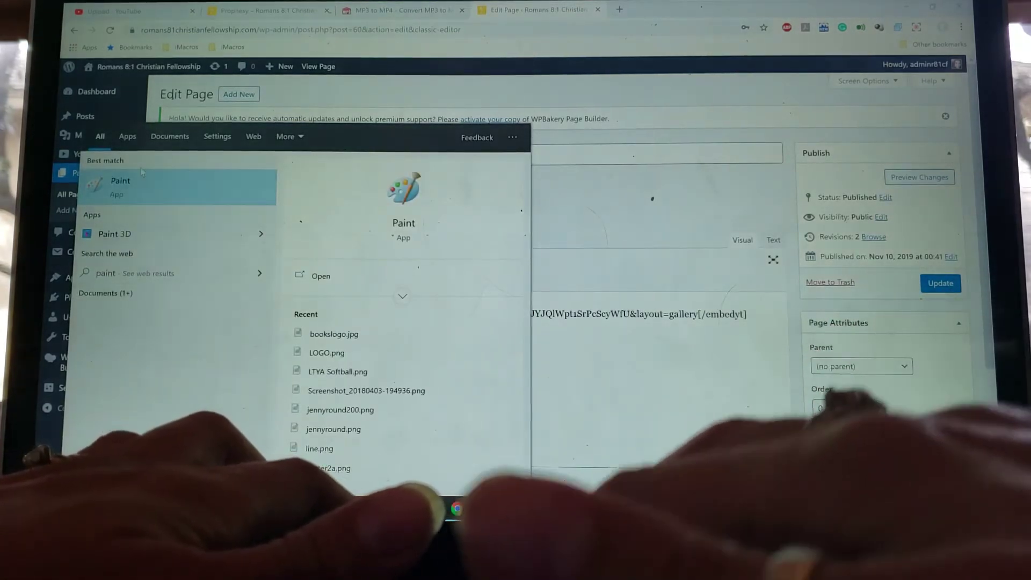
- Launch Paint from the Start menu search for 'paint'
key("Return")
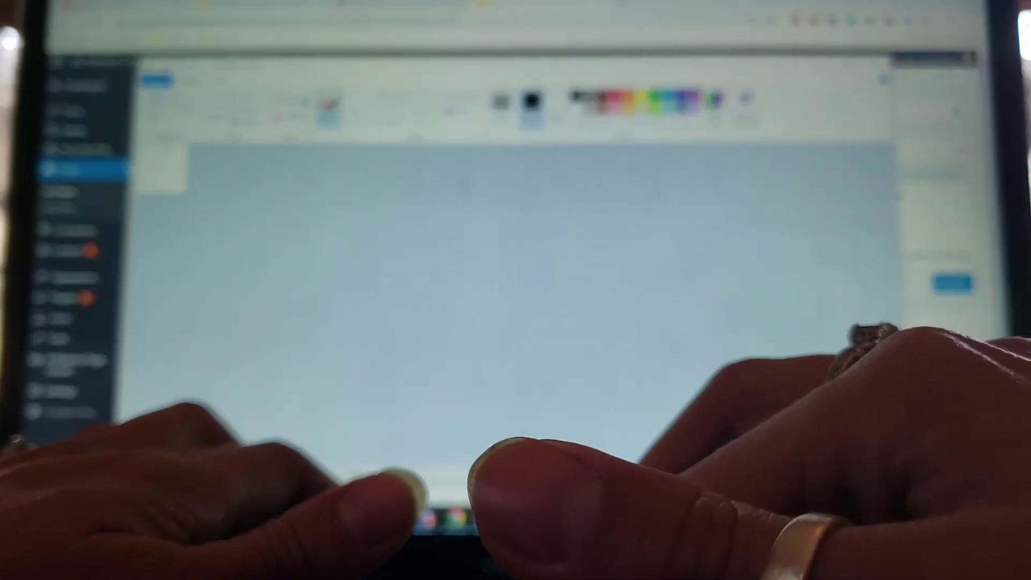
- Open bookslogo.jpg from the Documents romans81 folder
left_click(167, 87)
key("Escape")
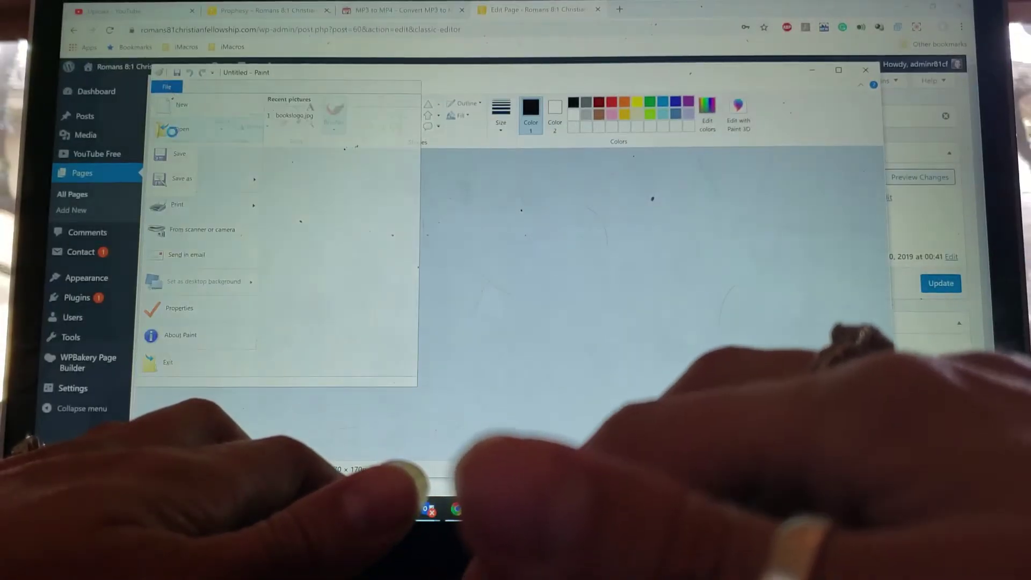
key("ctrl+o")
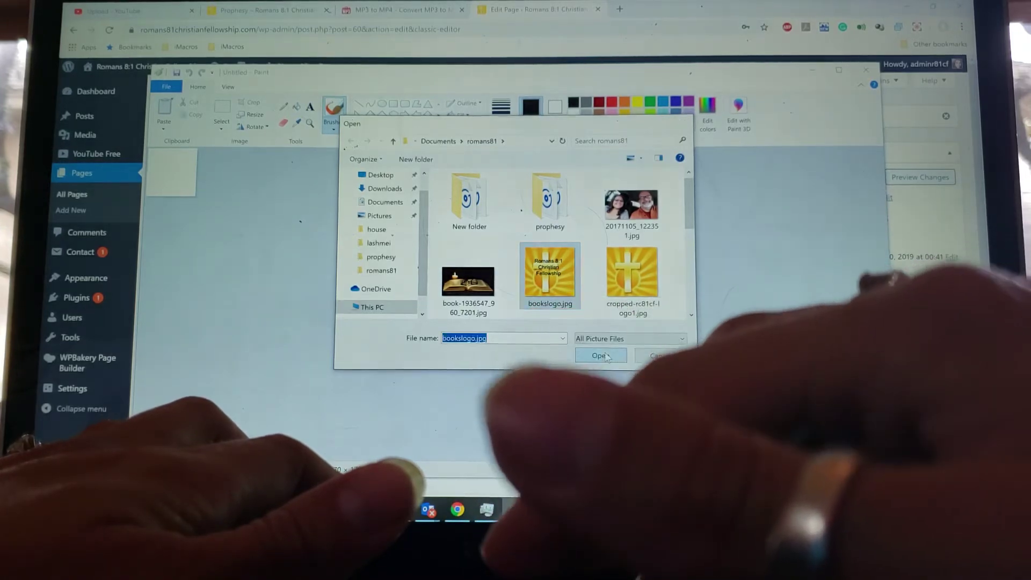
left_click(602, 355)
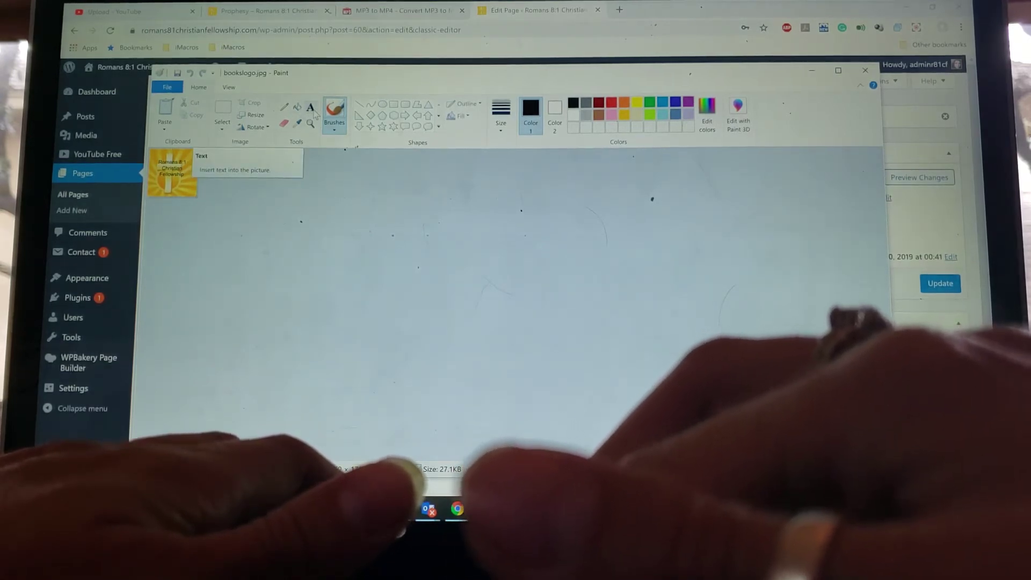
- Type 'Exodus' as a text label below the fellowship name and select it
left_click(310, 108)
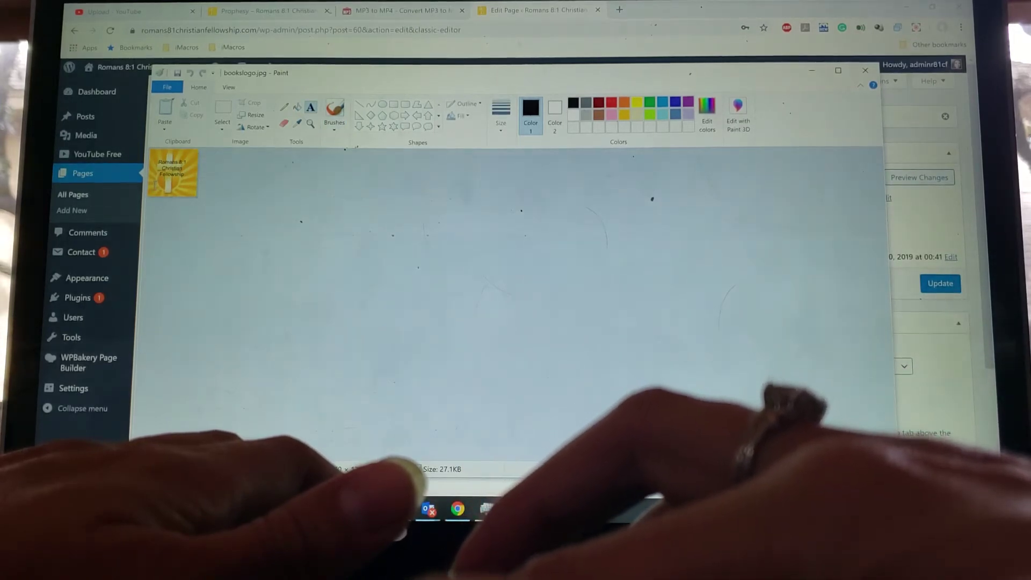
left_click(155, 184)
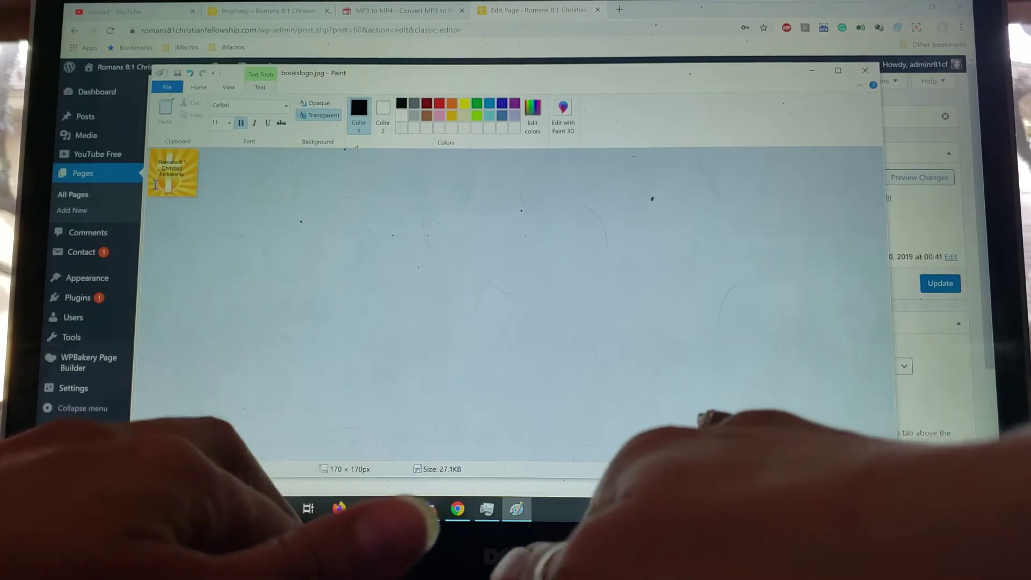
type("Exodu")
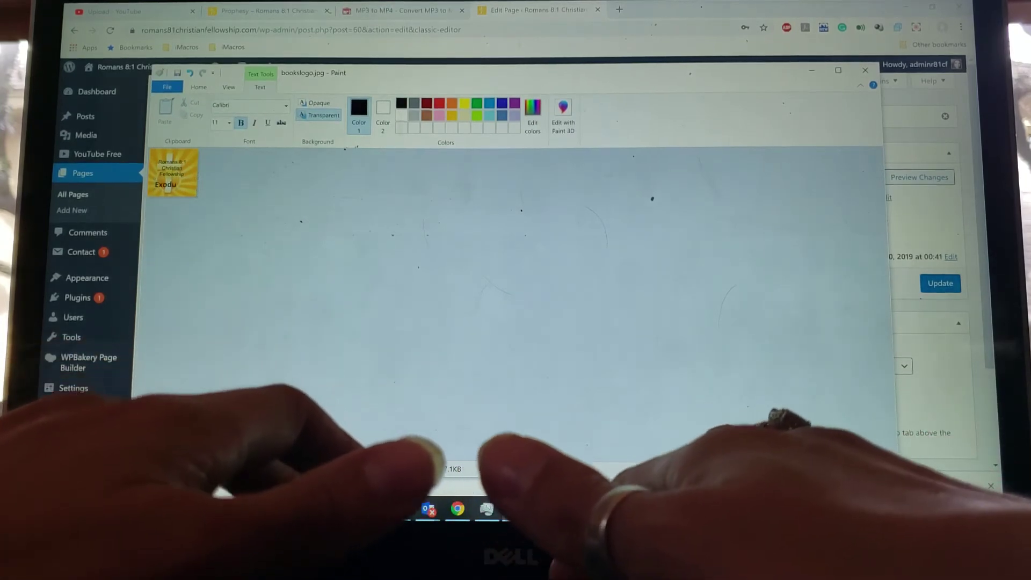
type("s")
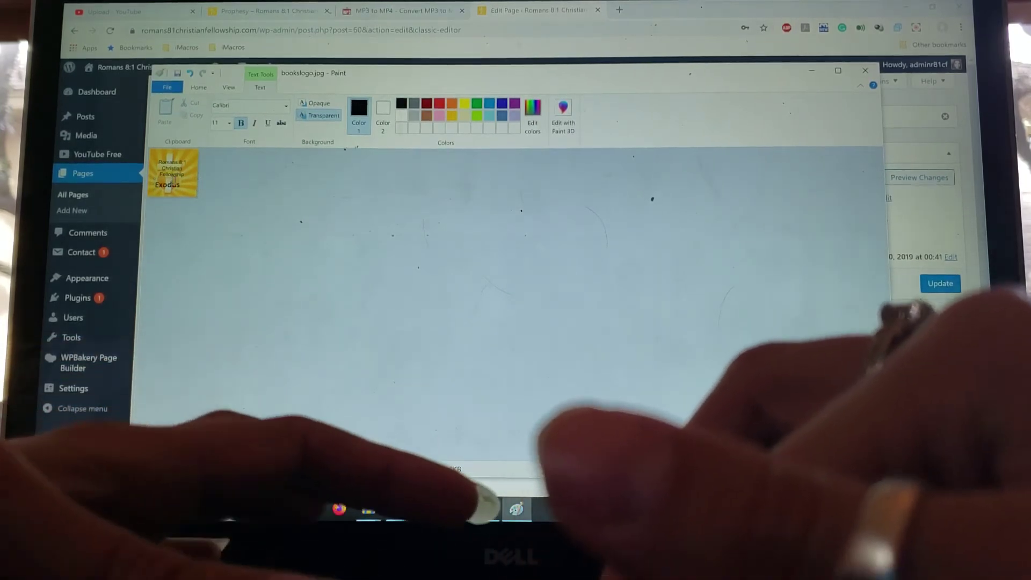
left_click_drag(180, 184, 139, 195)
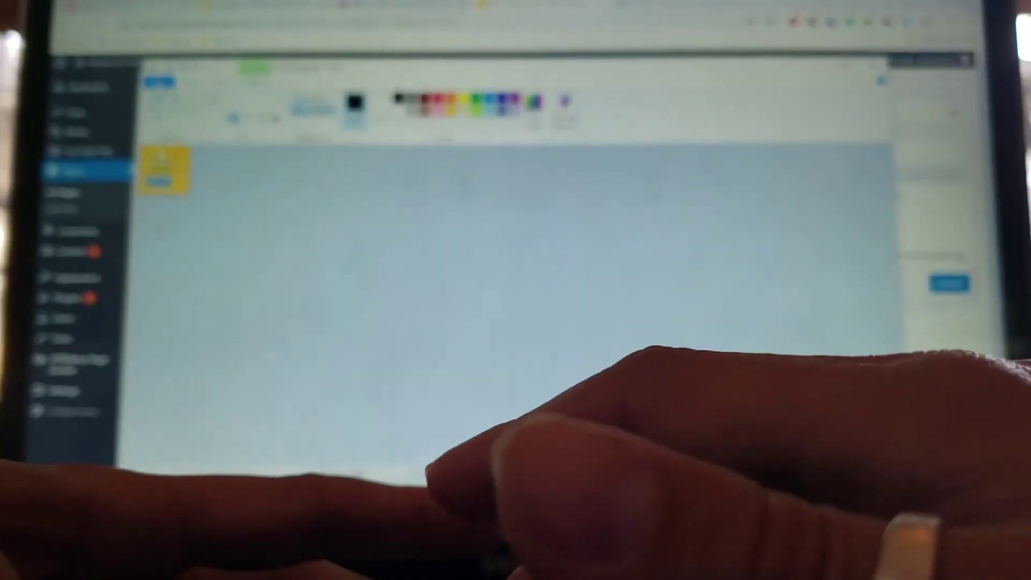
- Save the logo as exoduslogo.jpg in JPEG format via Save as
left_click(233, 118)
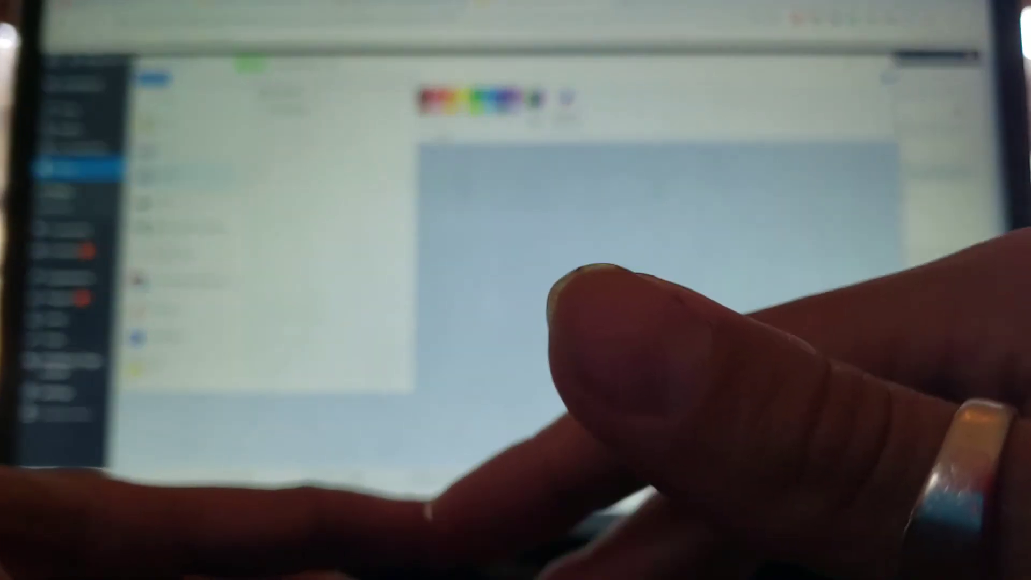
left_click(233, 238)
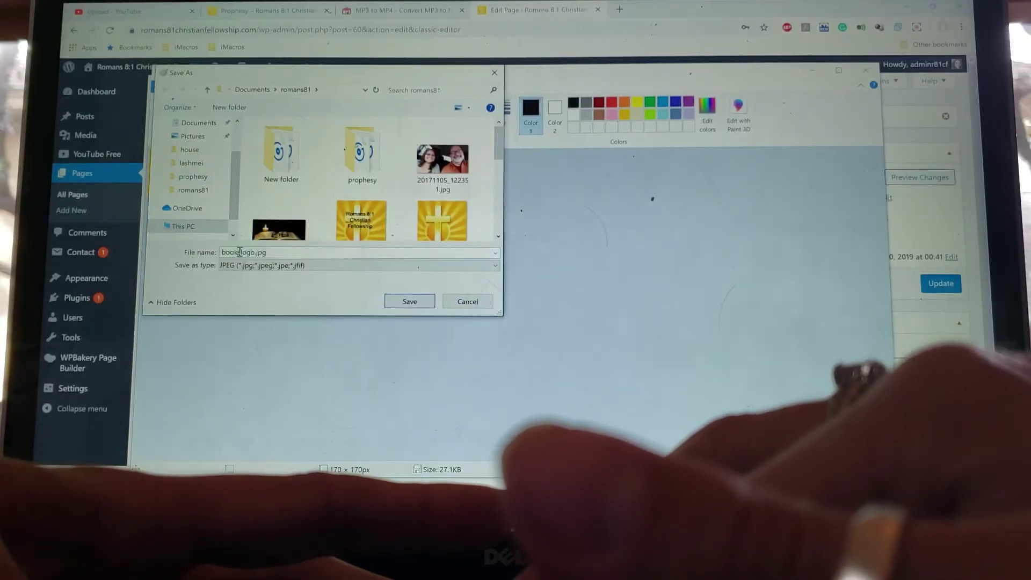
left_click(239, 253)
key("BackSpace")
key("BackSpace")
key("BackSpace")
type("ed")
type("odus")
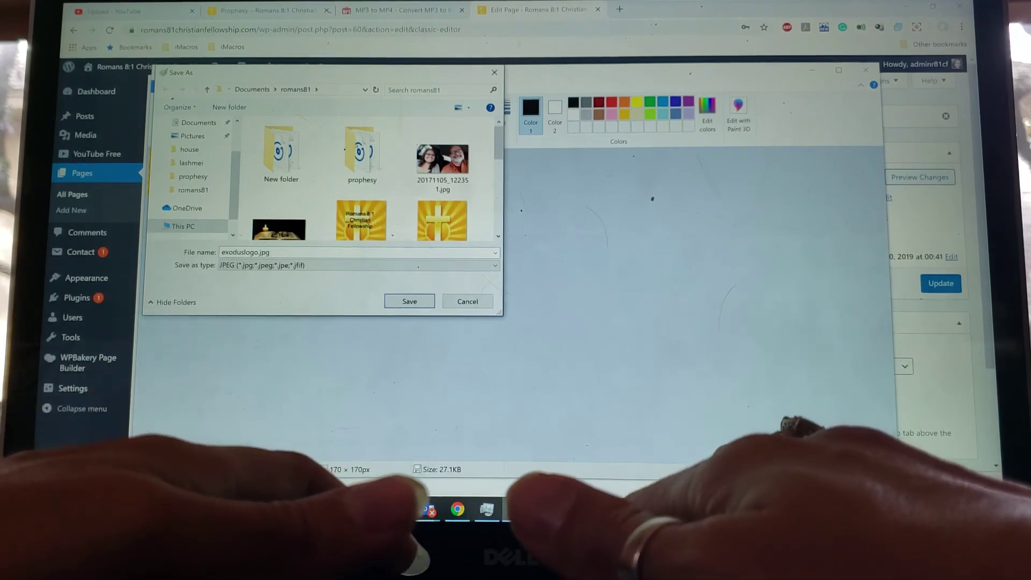
key("Return")
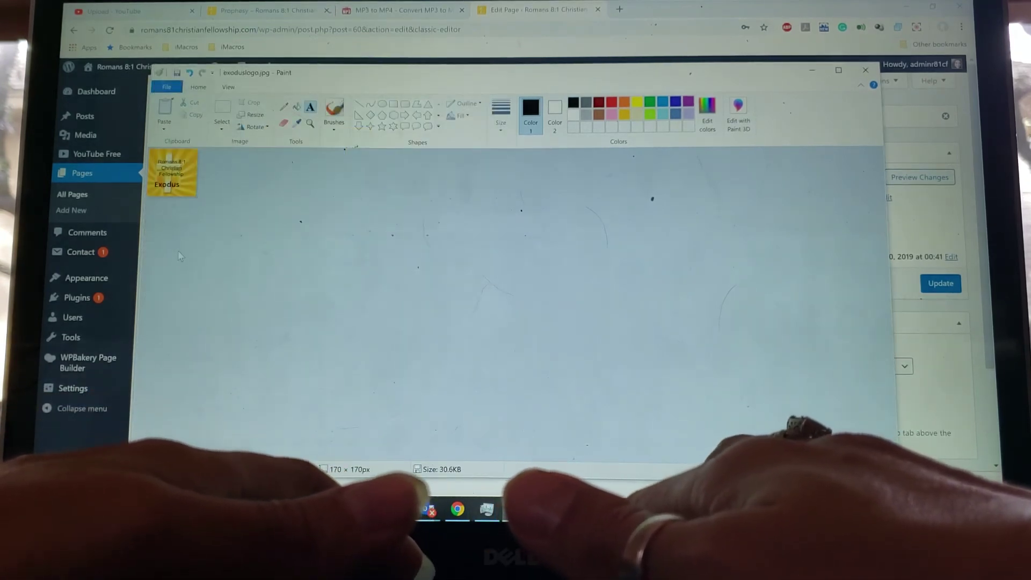